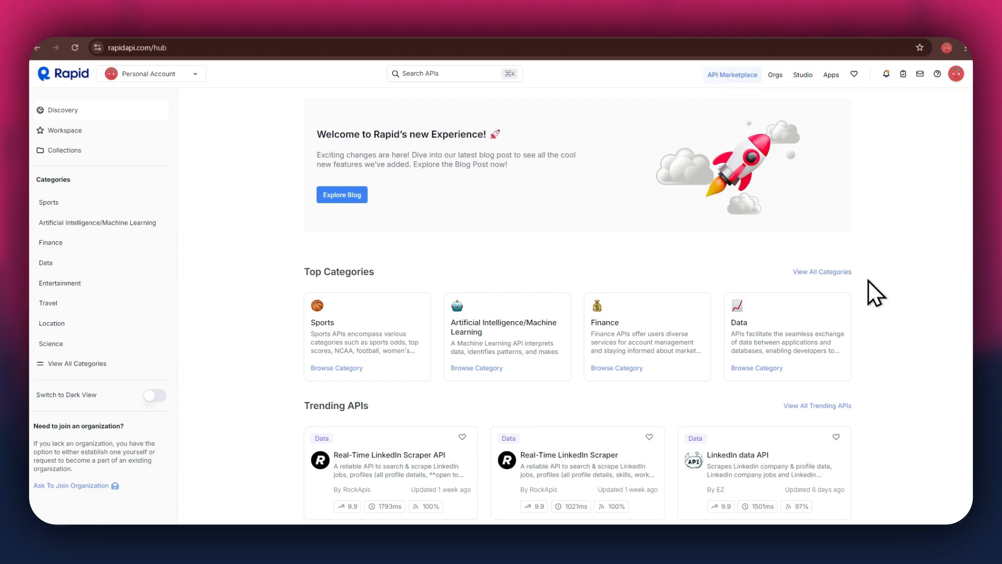
Step: Browse the API hub's home page and search the marketplace for "shopify"
scroll(868, 280, "down", 10)
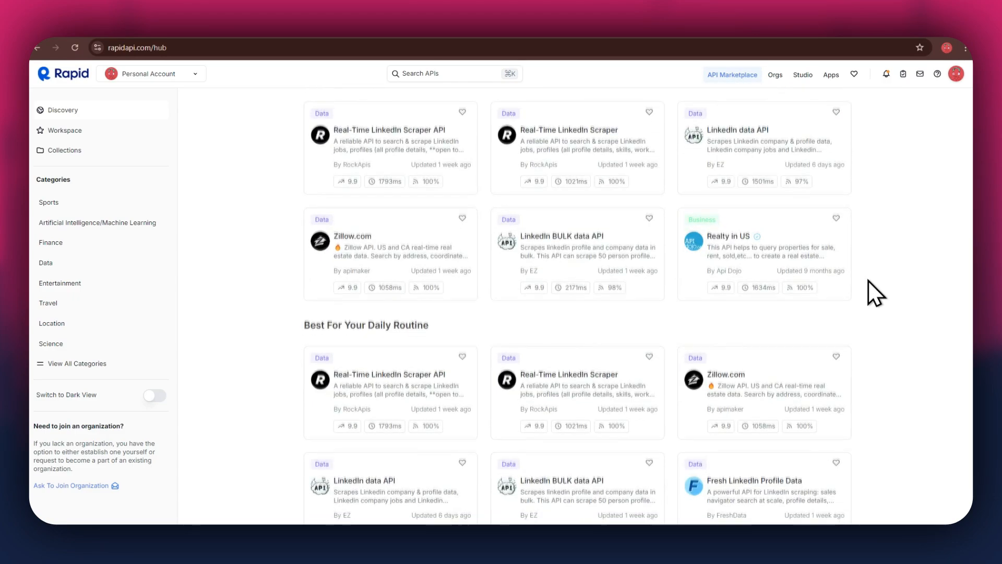
scroll(869, 280, "up", 10)
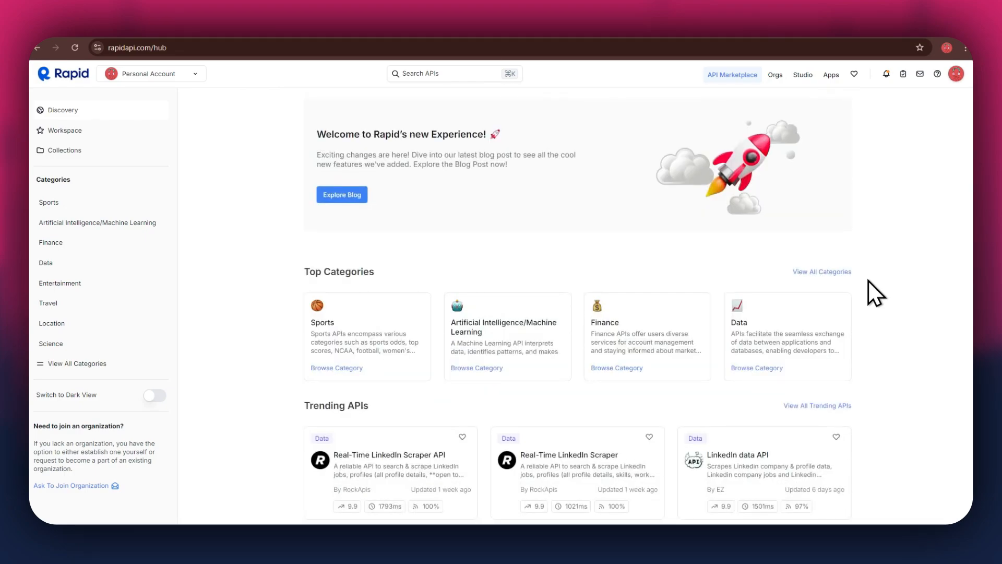
left_click(455, 74)
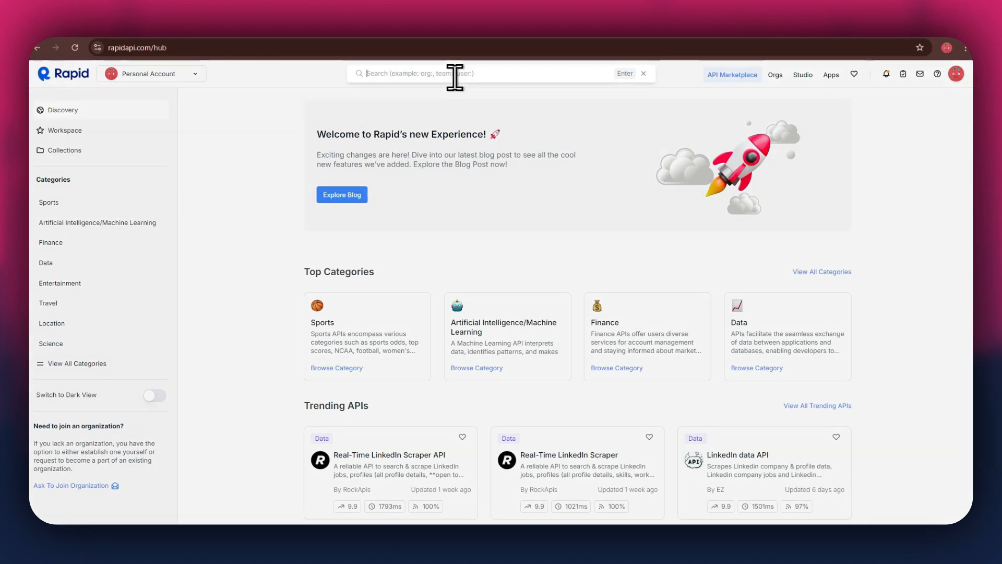
type("shopify")
key("Return")
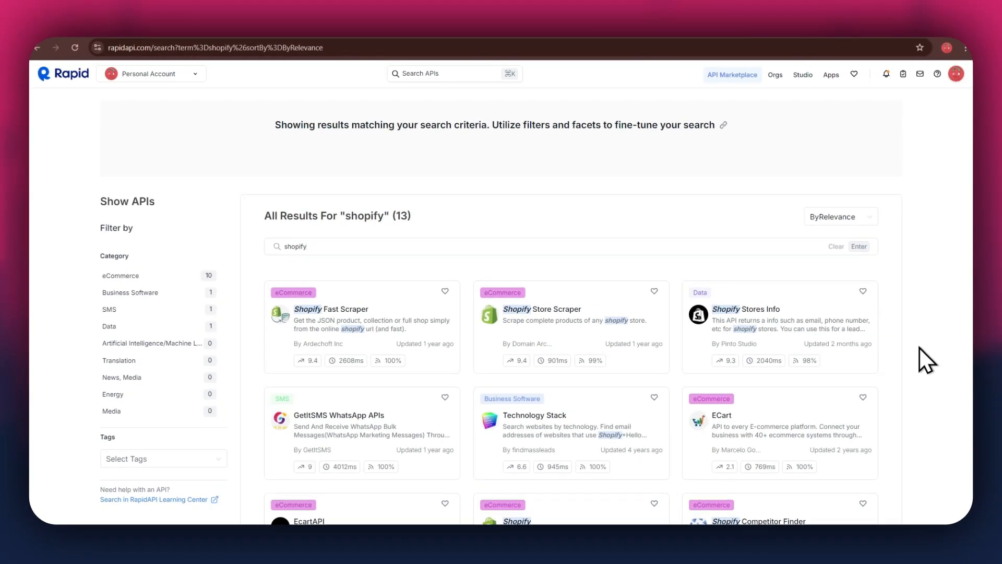
Step: Open the subscription plans of the Shopify Store Scraper API and compare the Basic, Pro, Ultra and Mega plans
left_click(239, 29)
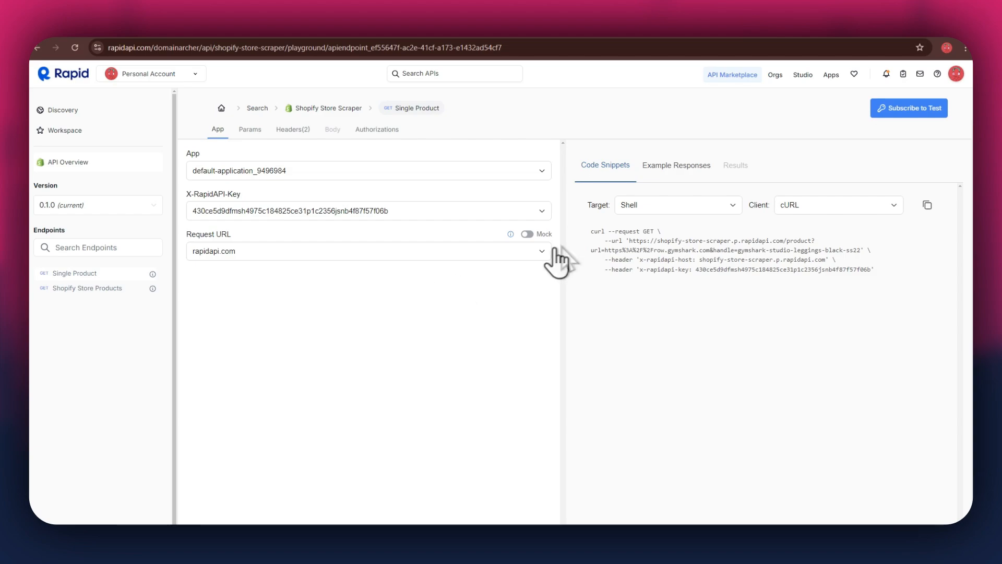
left_click(902, 115)
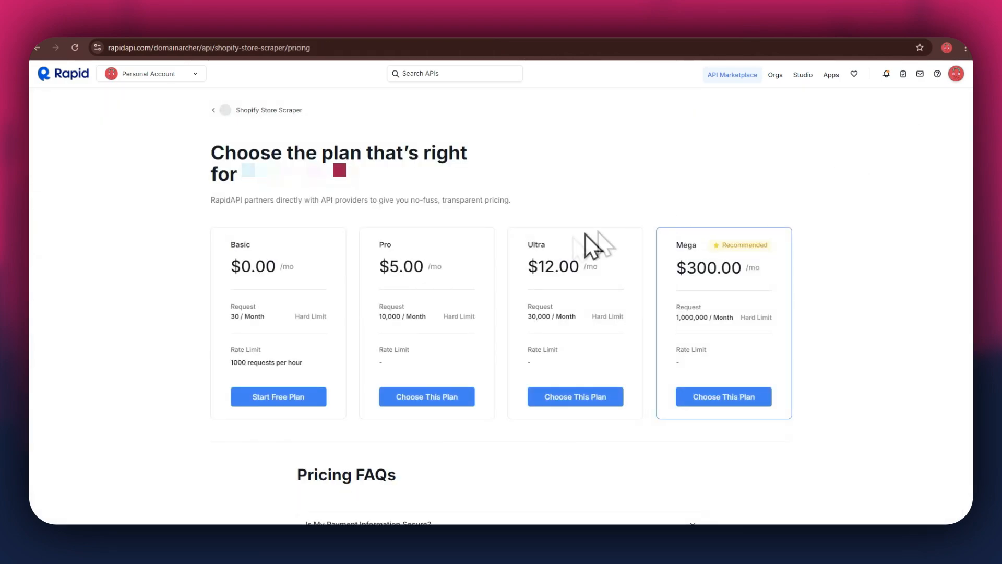
left_click_drag(237, 244, 311, 248)
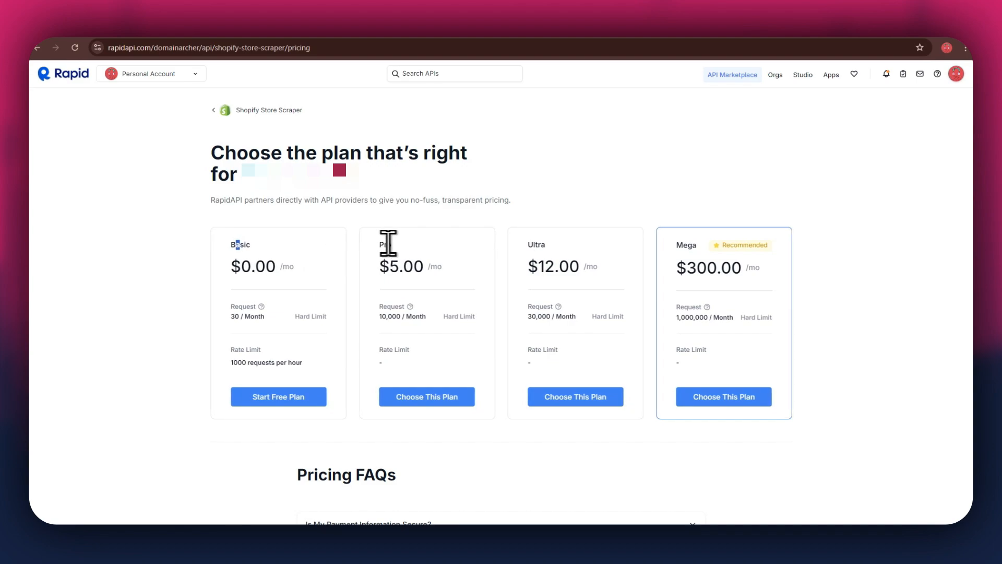
left_click_drag(382, 244, 444, 245)
left_click_drag(533, 244, 573, 245)
left_click_drag(679, 243, 818, 244)
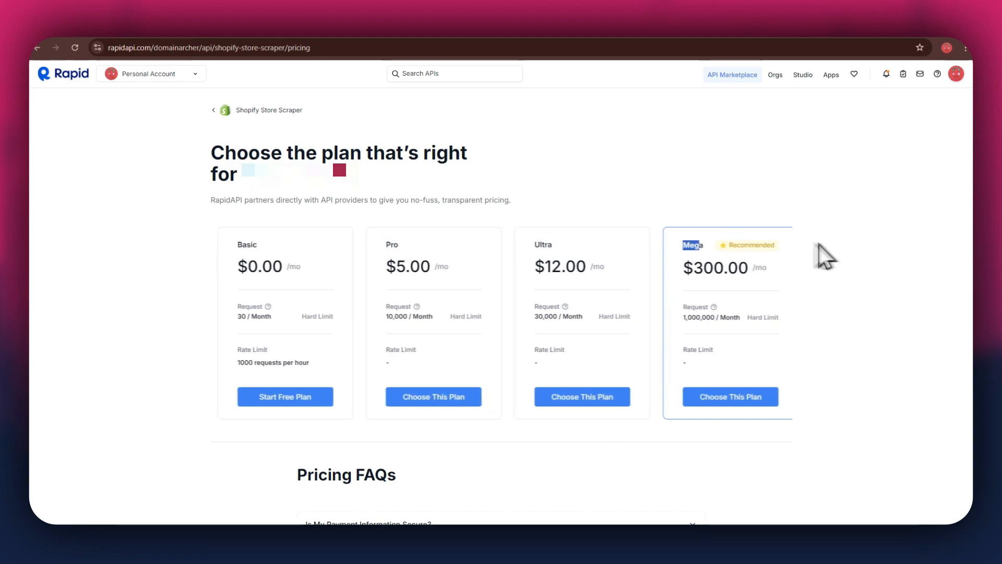
left_click(846, 243)
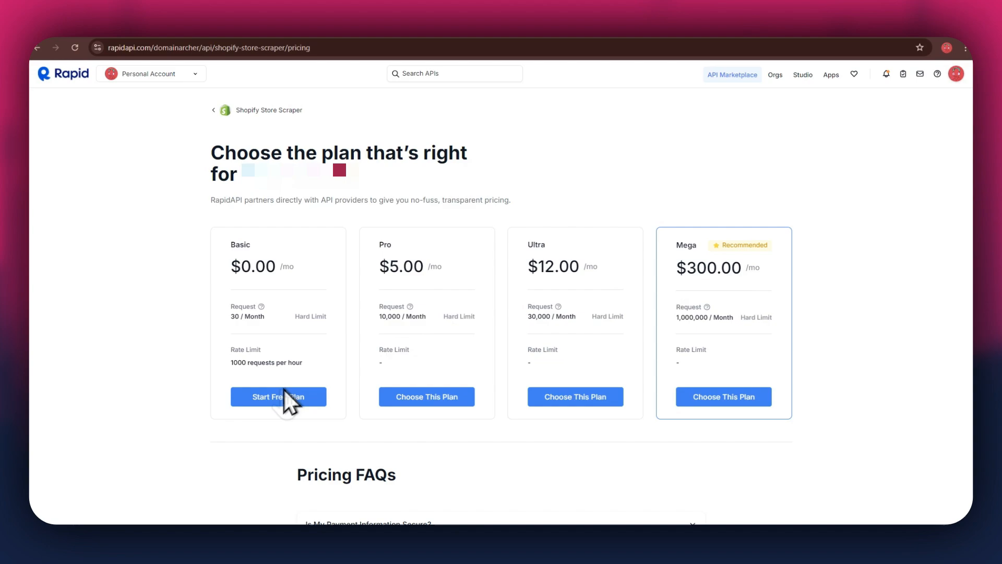
Step: Subscribe to the free Basic plan of Shopify Store Scraper and continue to the API's playground
left_click(266, 398)
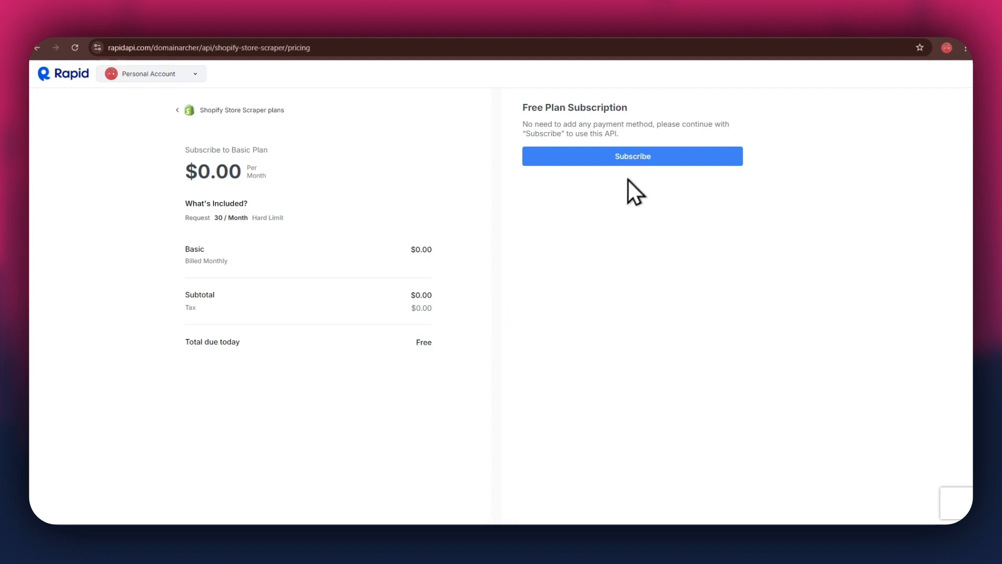
left_click(633, 164)
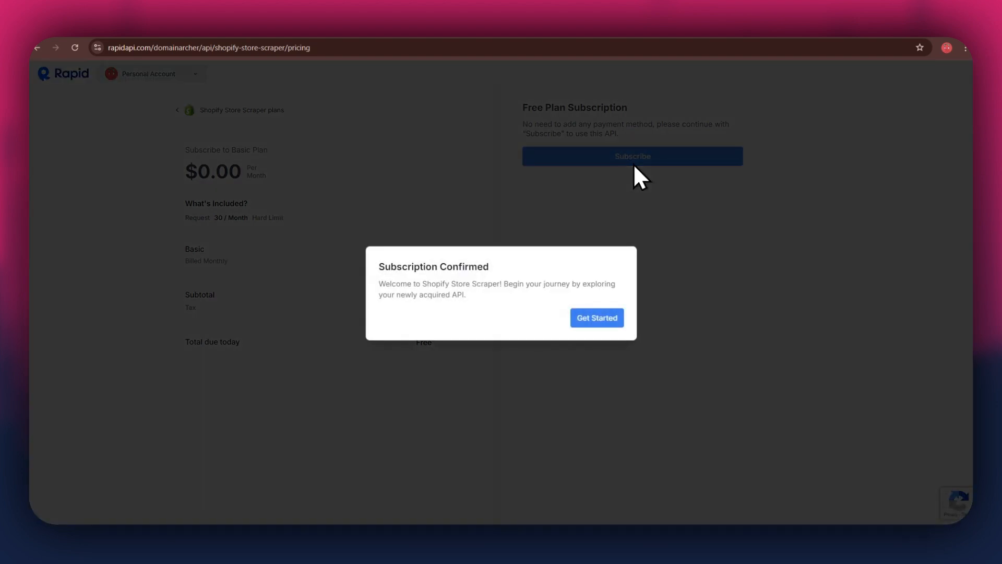
left_click_drag(376, 267, 533, 267)
left_click(533, 267)
left_click(583, 327)
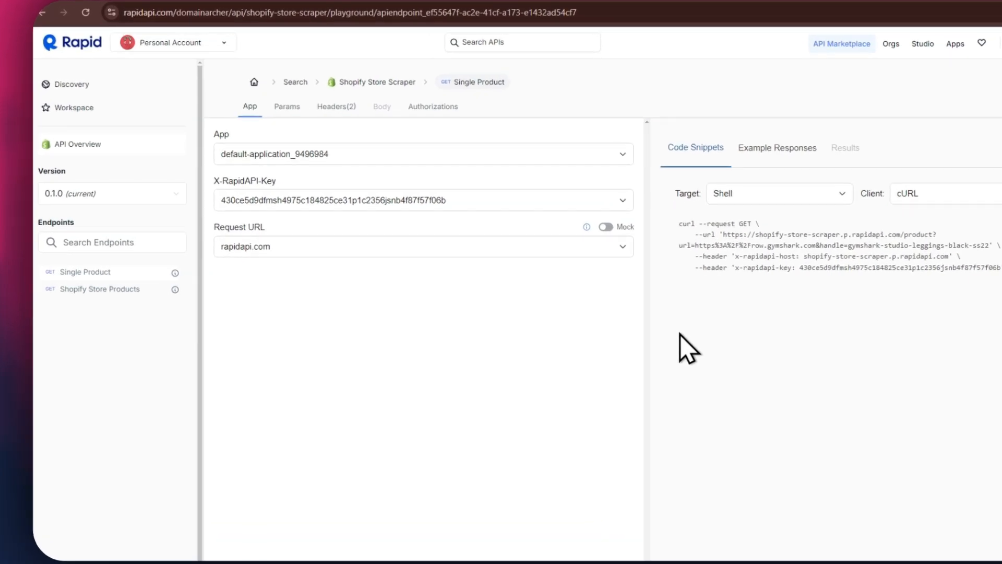
Step: Open the Shopify Store Products endpoint and keep its code snippet on target Shell with client cURL
left_click_drag(38, 224, 73, 228)
left_click(80, 228)
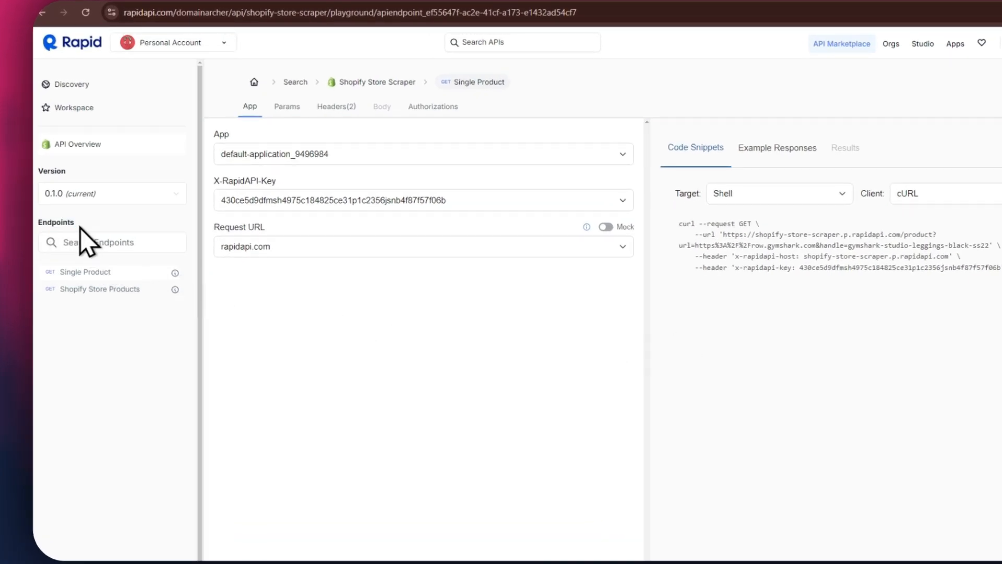
left_click(95, 296)
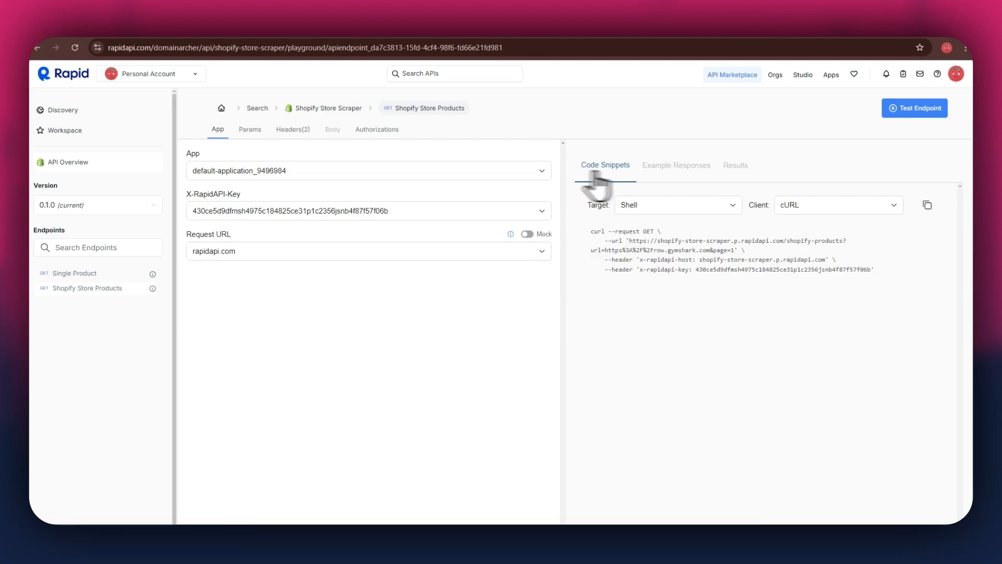
left_click(653, 205)
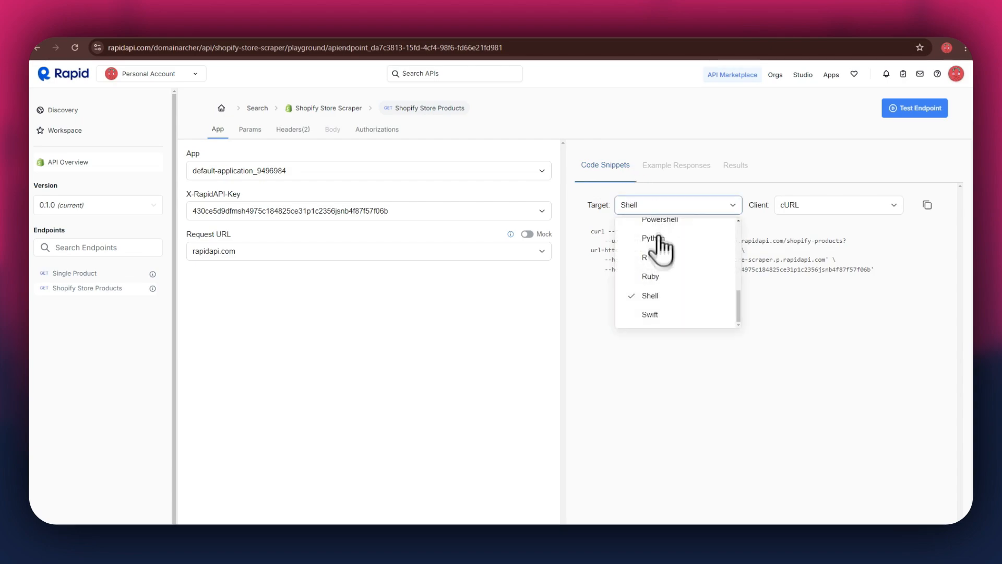
left_click(658, 296)
left_click(826, 218)
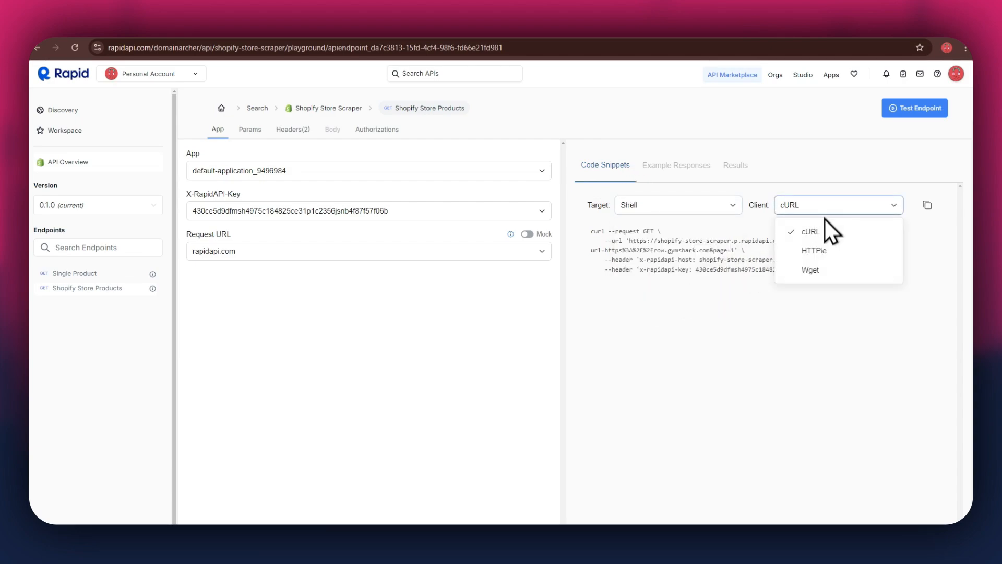
left_click(828, 231)
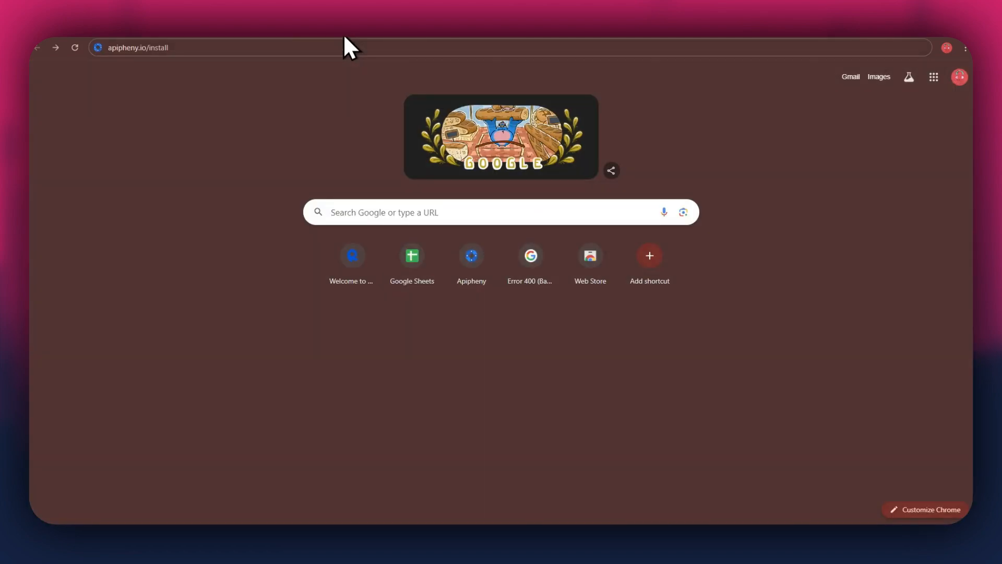
Step: Load apipheny.io/install in the browser, and enable the Apipheny add-on in the Apipheny Demo spreadsheet in Google Sheets
left_click(188, 47)
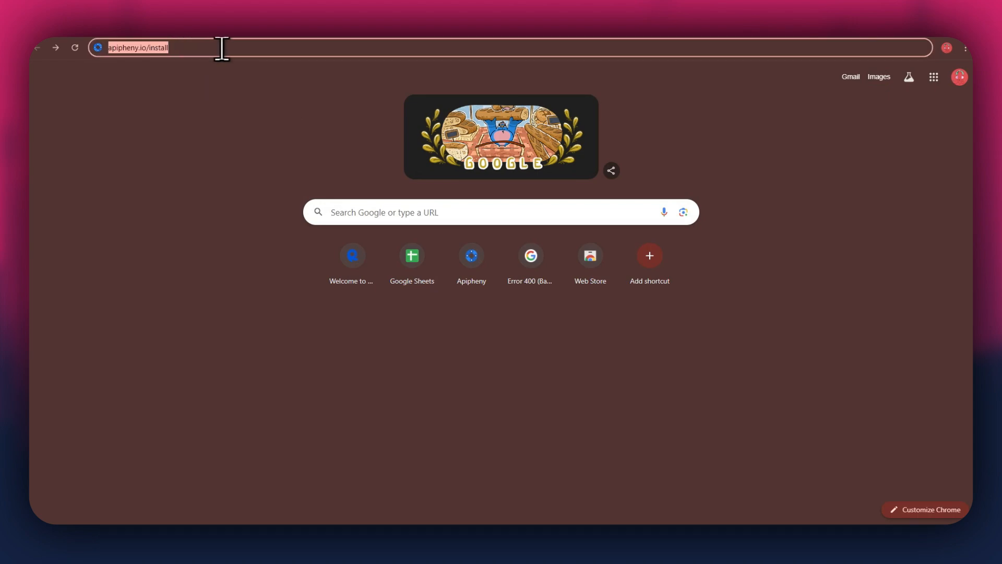
key("Return")
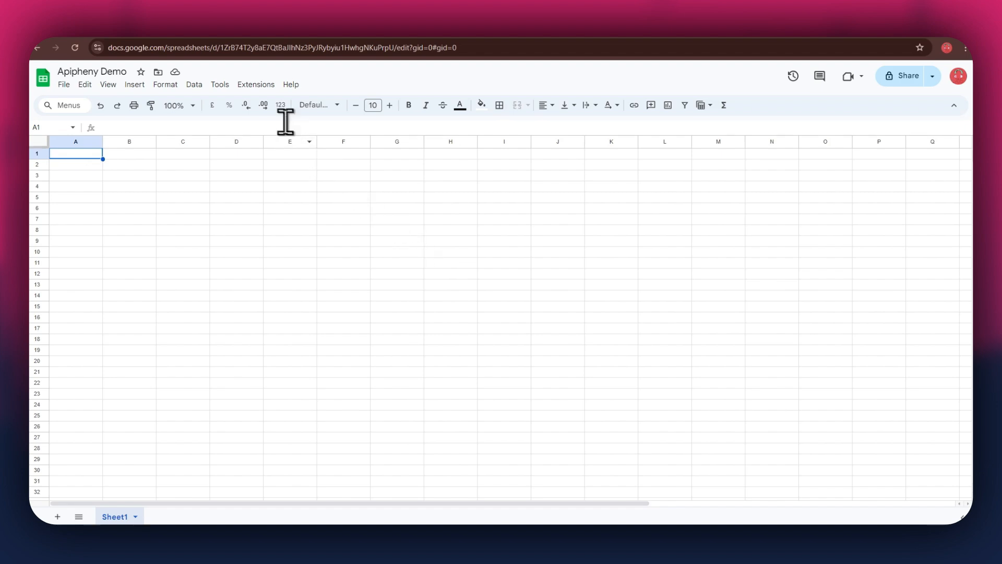
left_click(257, 86)
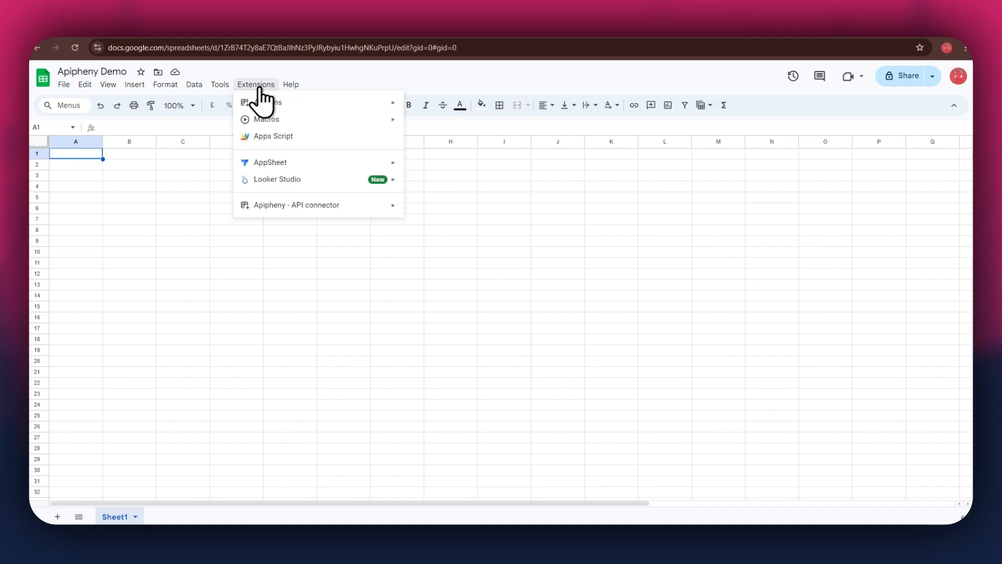
mouse_move(364, 204)
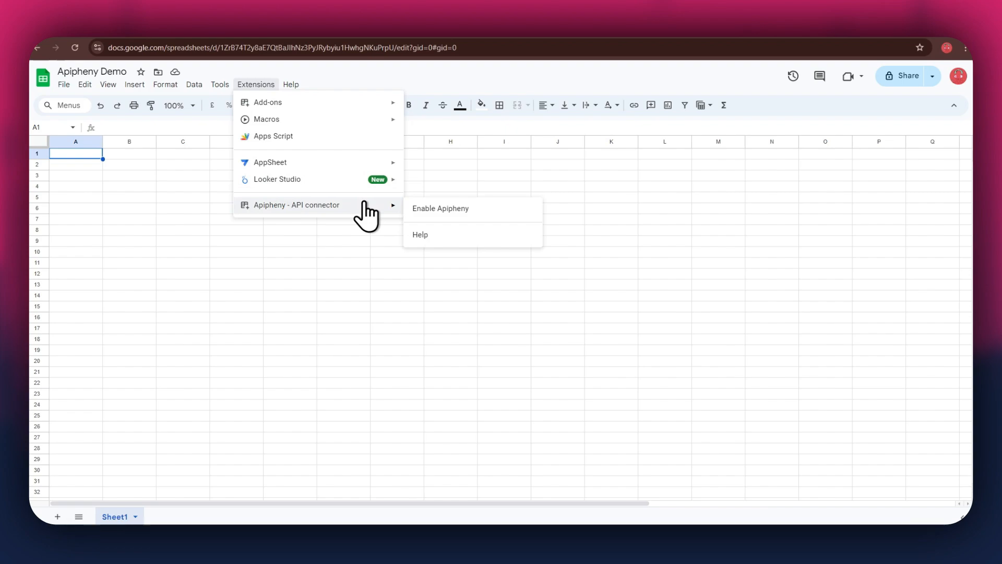
left_click(487, 209)
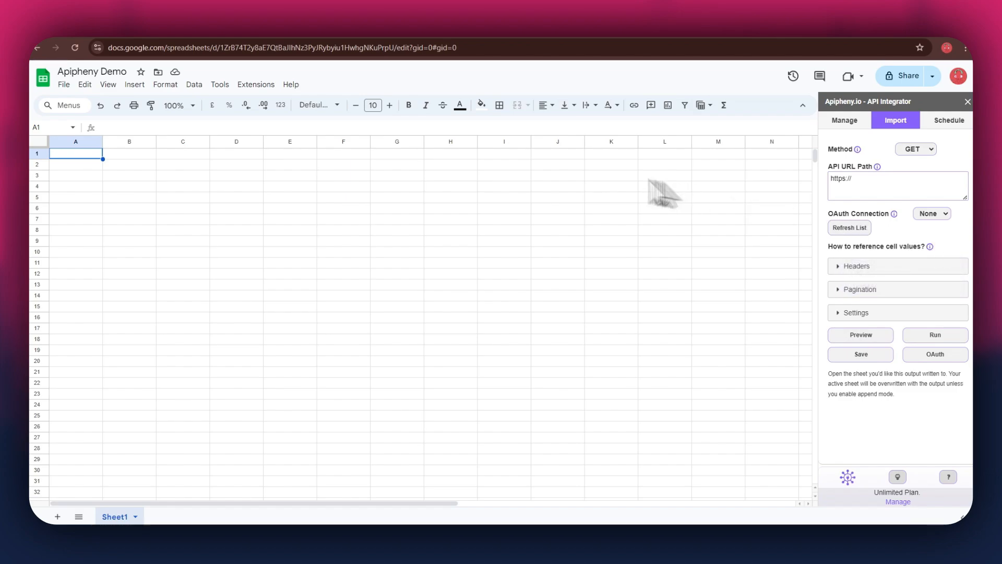
left_click(242, 37)
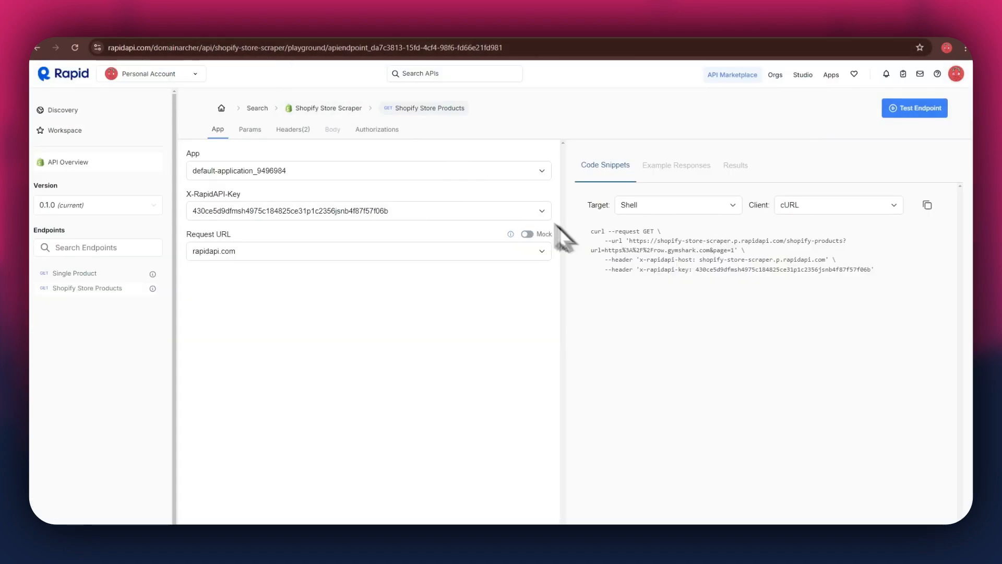
double_click(636, 240)
left_click_drag(637, 240, 732, 250)
key("ctrl+c")
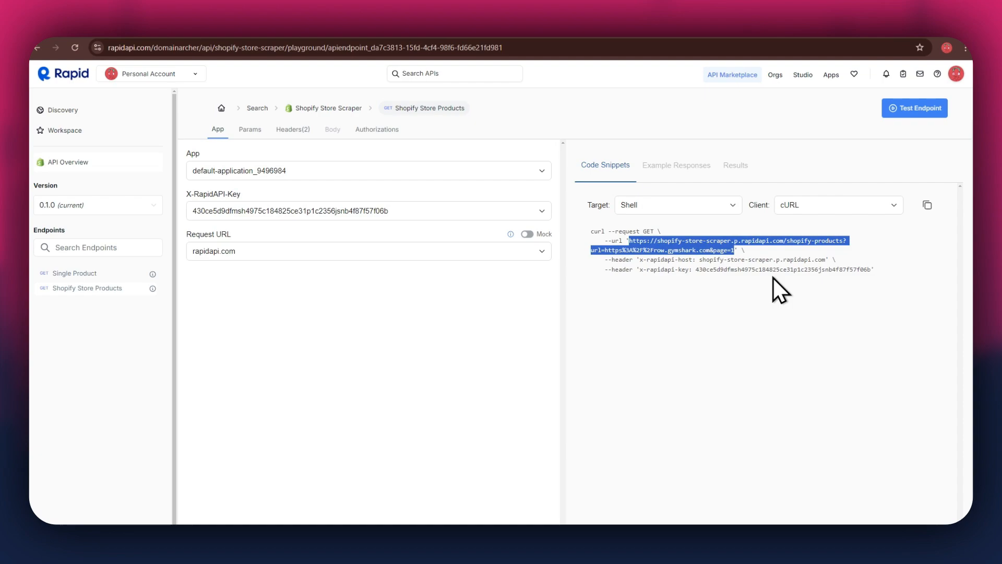
left_click(454, 38)
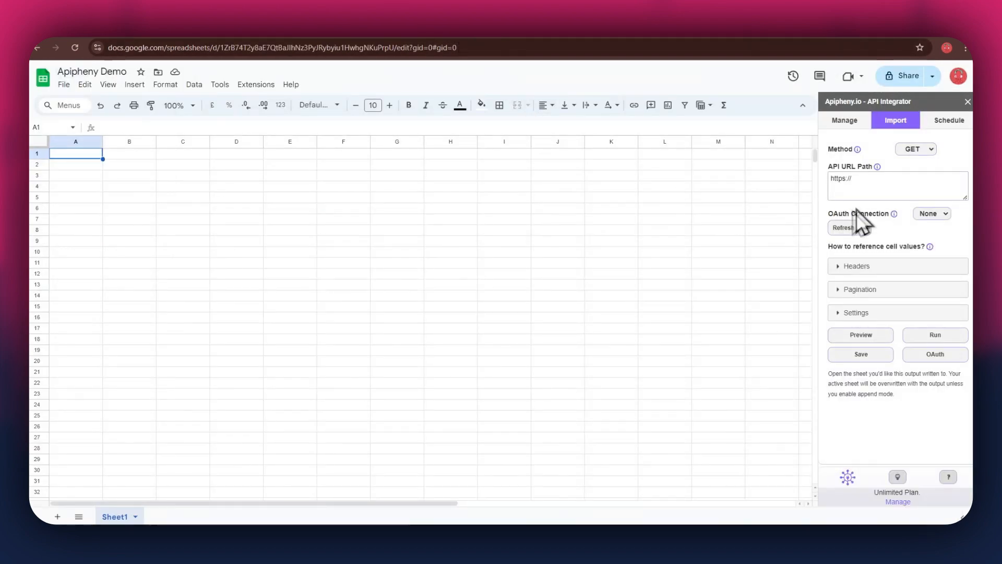
left_click(874, 179)
key("ctrl+a")
key("ctrl+v")
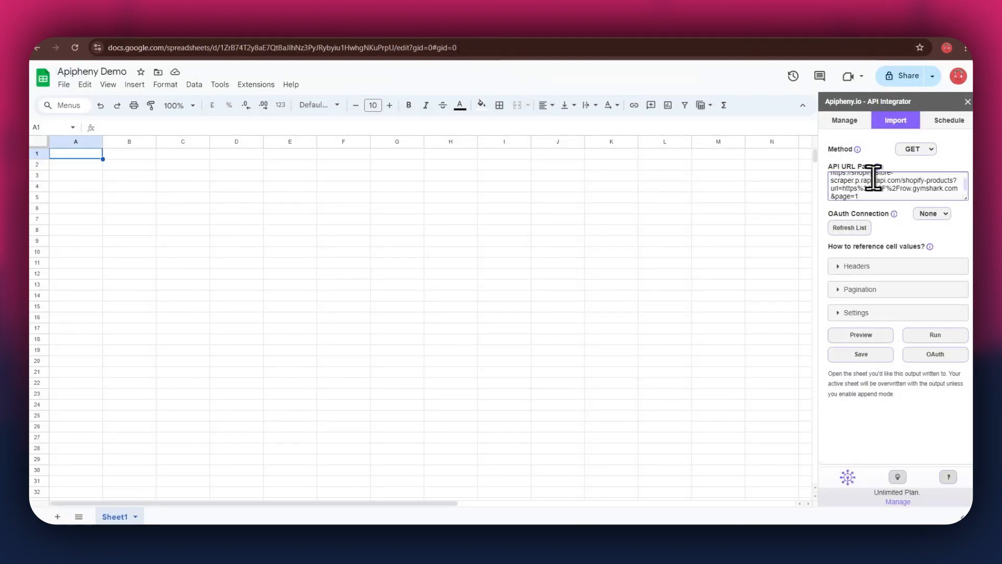
Step: Add a second header row to the Apipheny request and set the first header's key to x-rapidapi-host
left_click(840, 266)
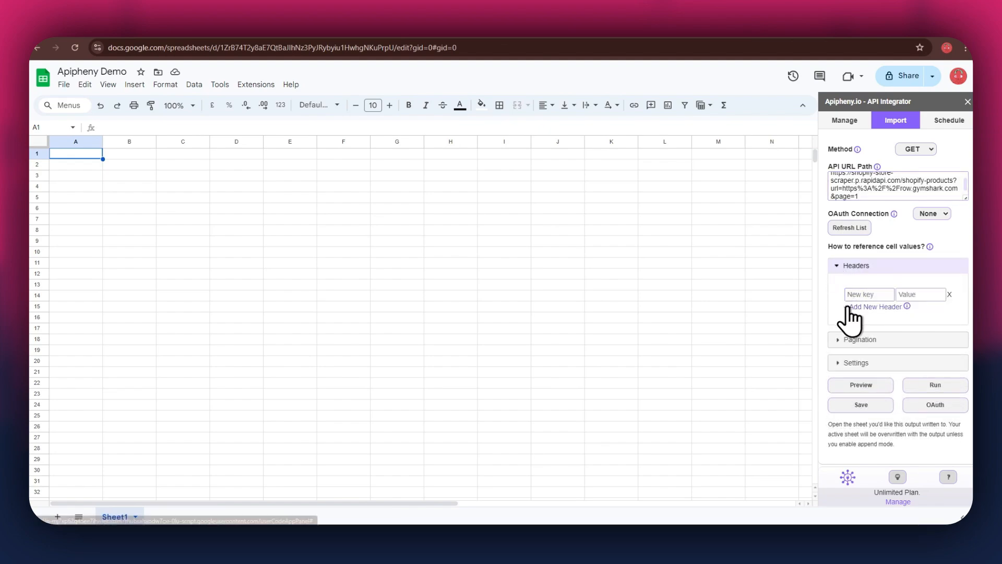
left_click(851, 307)
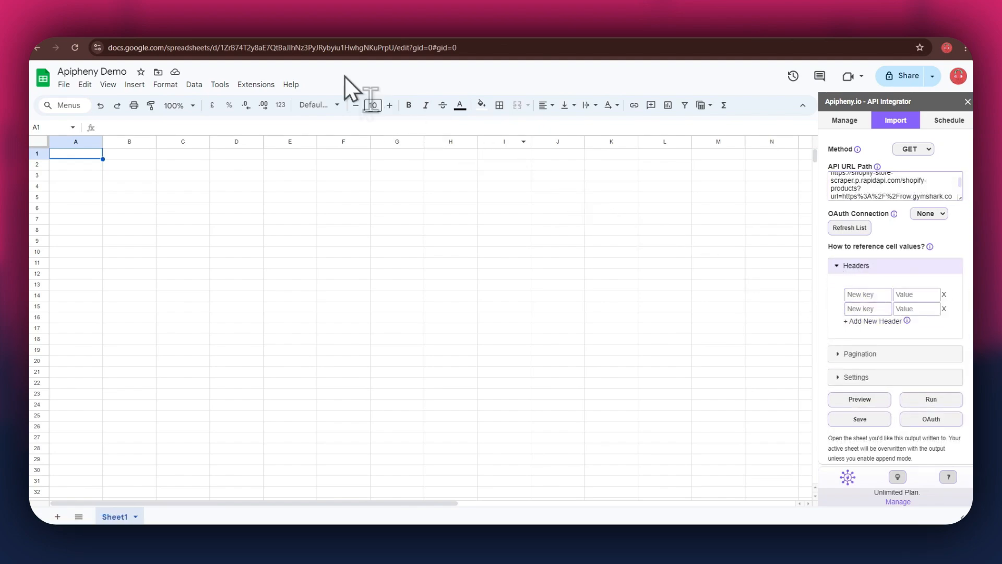
left_click(266, 29)
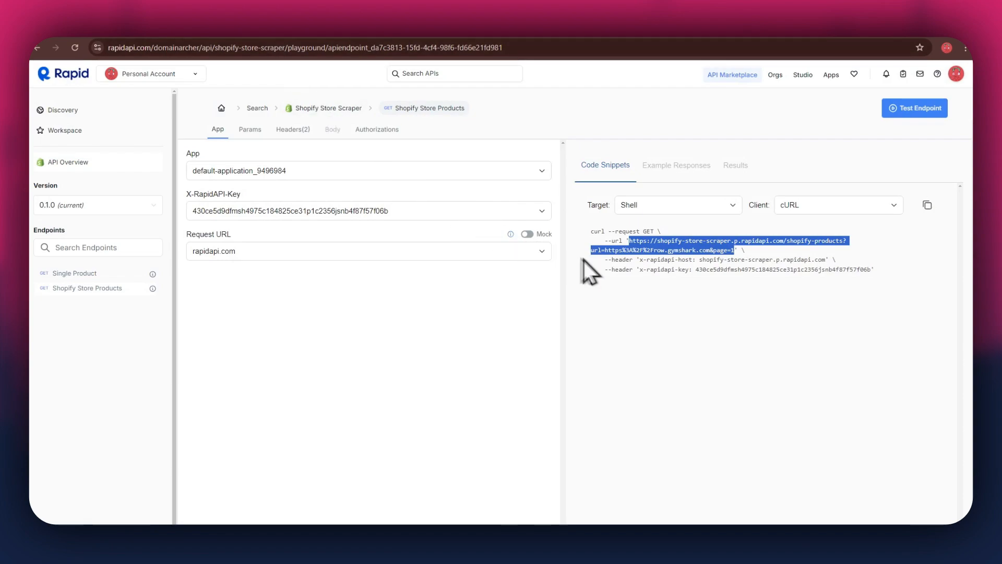
left_click_drag(639, 259, 689, 261)
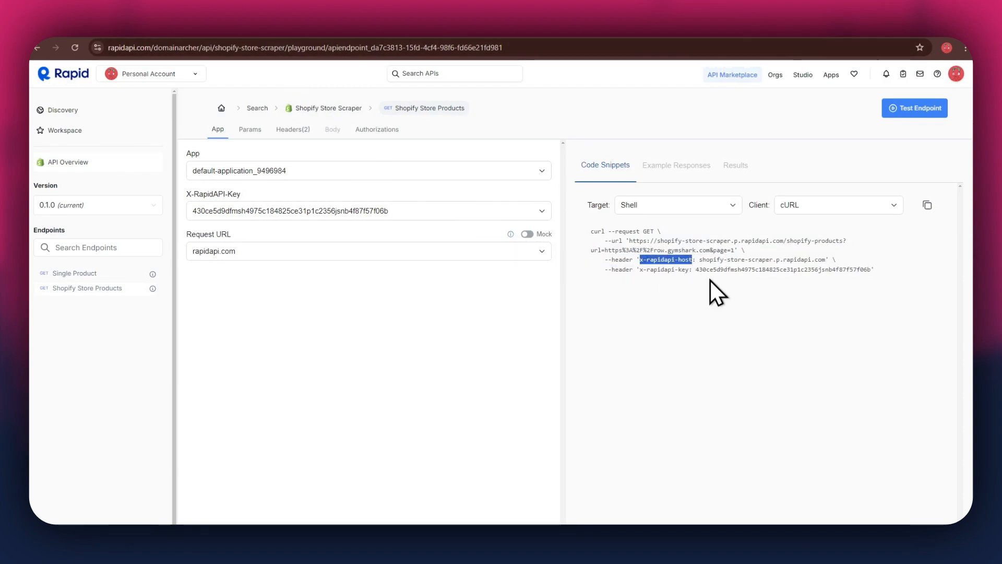
left_click(463, 33)
left_click(864, 294)
type("x-rapidapi-host")
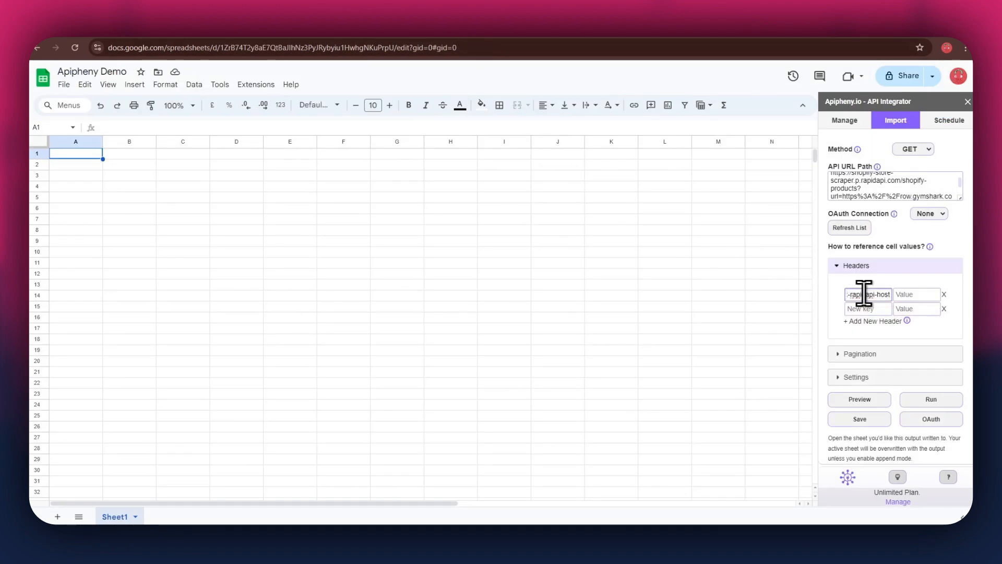
Step: Copy the host shopify-store-scraper.p.rapidapi.com from the RapidAPI snippet into the x-rapidapi-host header's value in Apipheny
left_click(277, 37)
double_click(715, 261)
left_click_drag(715, 261, 823, 263)
key("ctrl+c")
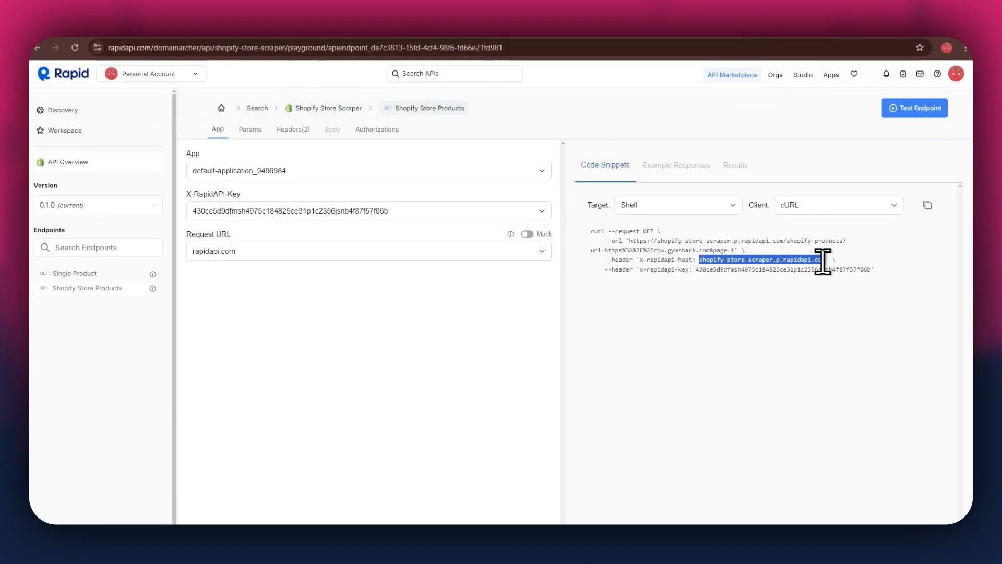
left_click(464, 34)
left_click(916, 296)
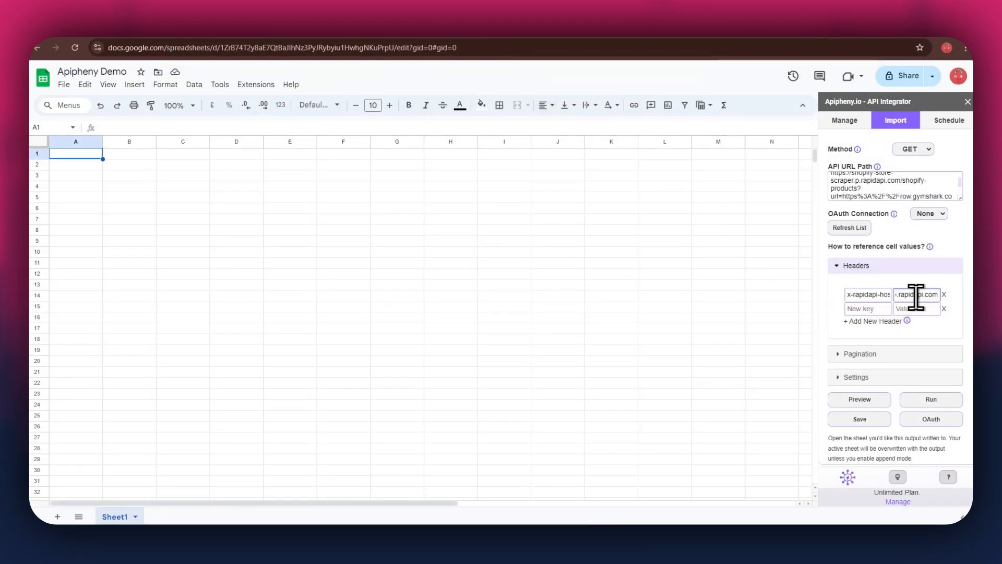
key("ctrl+v")
Step: Copy the header name x-rapidapi-key from the RapidAPI cURL snippet into the second header's key in Apipheny
left_click(277, 36)
left_click_drag(641, 270, 688, 270)
key("ctrl+c")
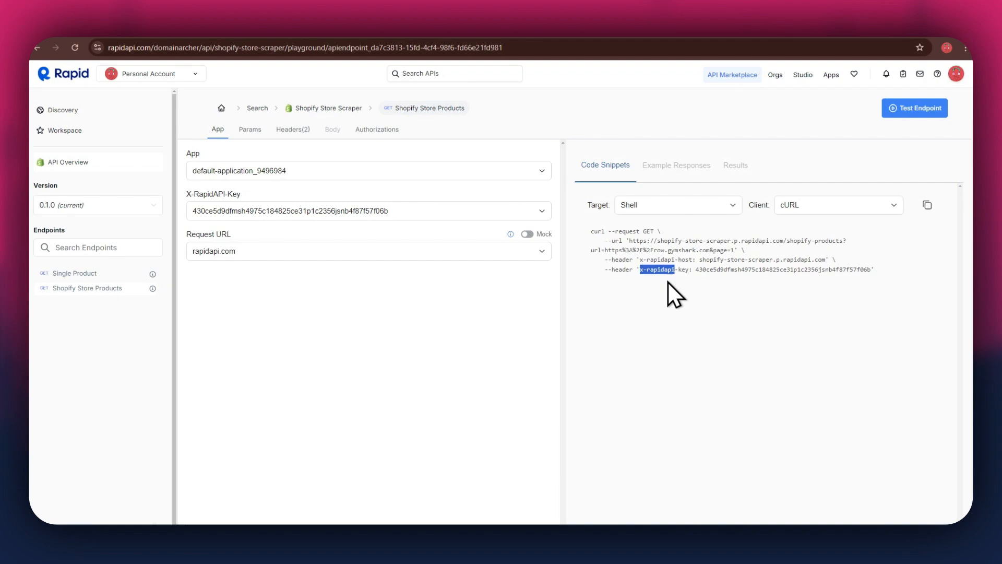
left_click(490, 40)
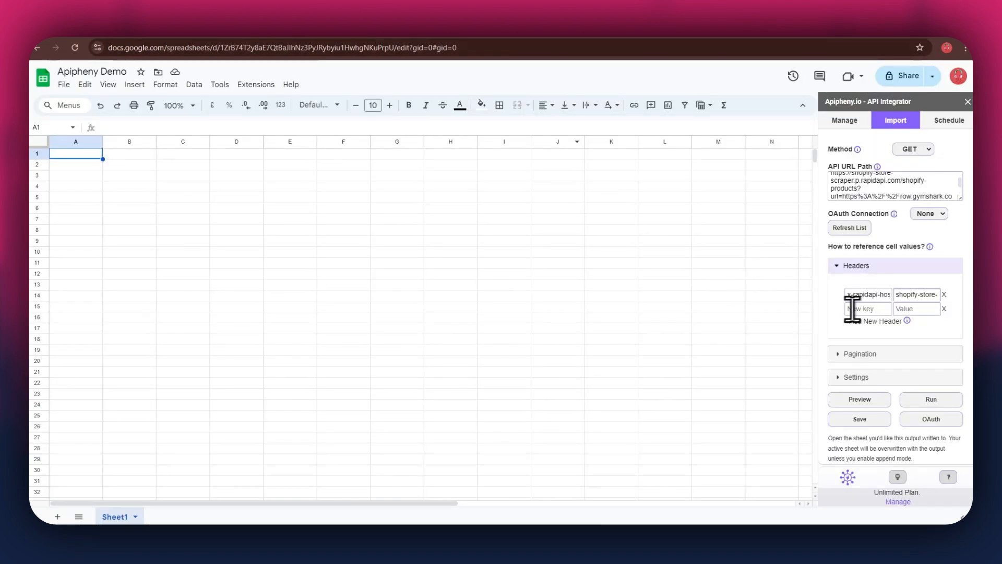
left_click(859, 306)
key("ctrl+v")
Step: Copy the API key from the RapidAPI snippet into the x-rapidapi-key header's value in Apipheny, and run the request into Sheet1
left_click(290, 42)
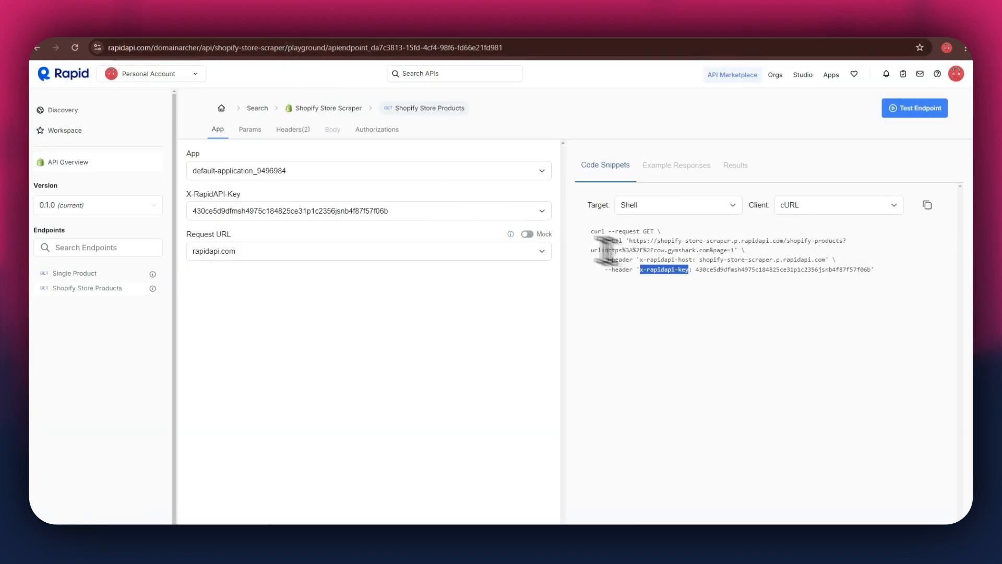
double_click(711, 269)
left_click(463, 38)
left_click(907, 309)
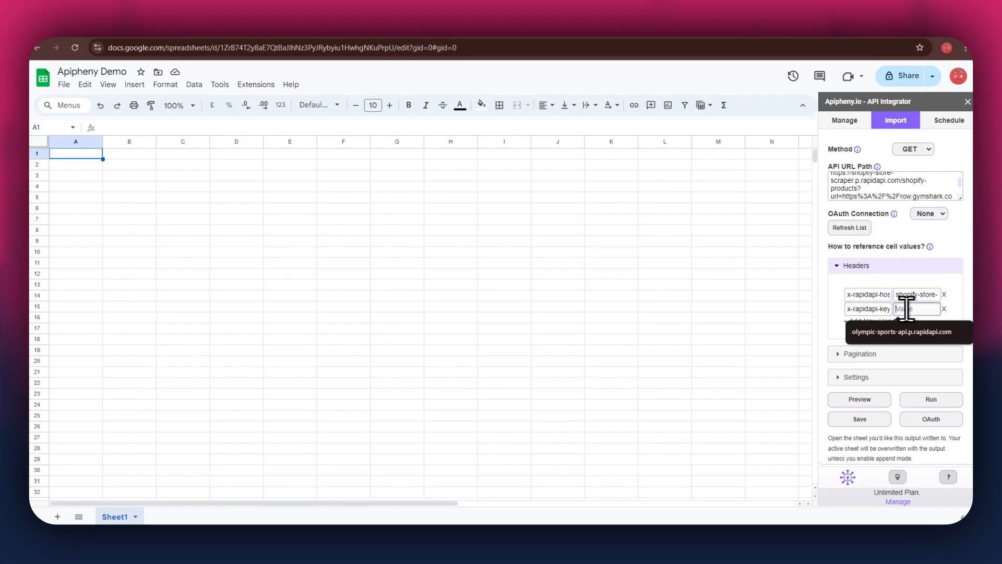
key("ctrl+v")
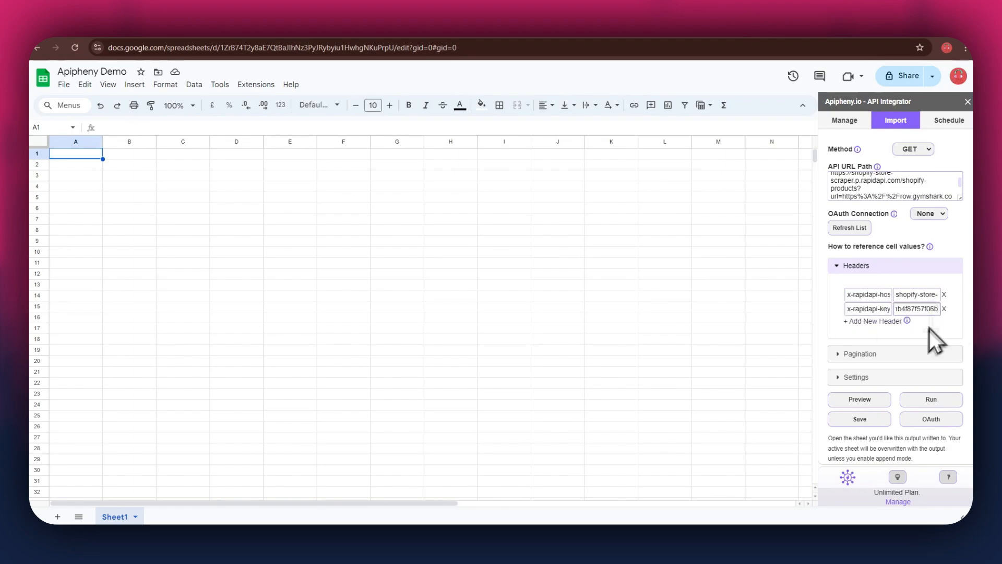
left_click(945, 404)
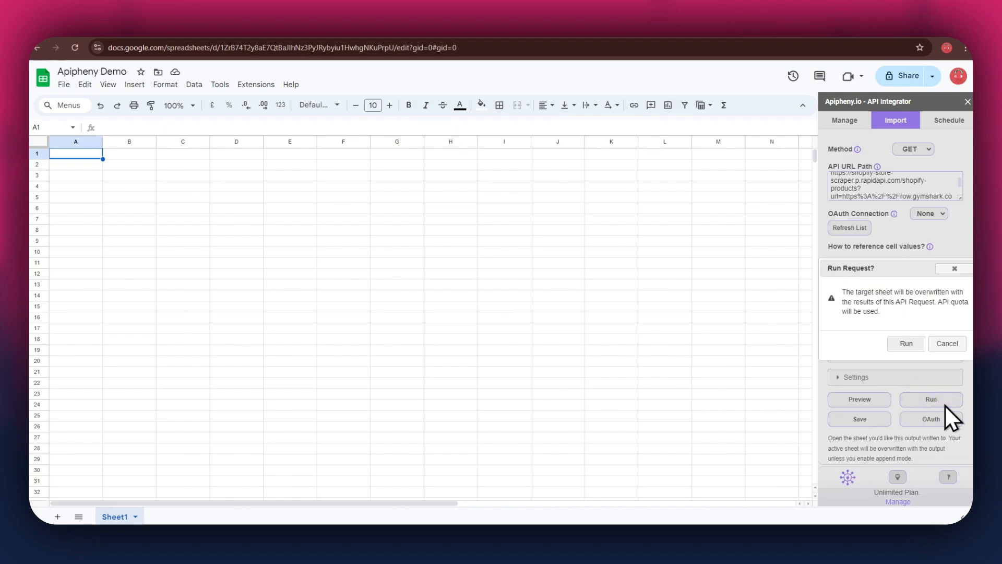
left_click(907, 350)
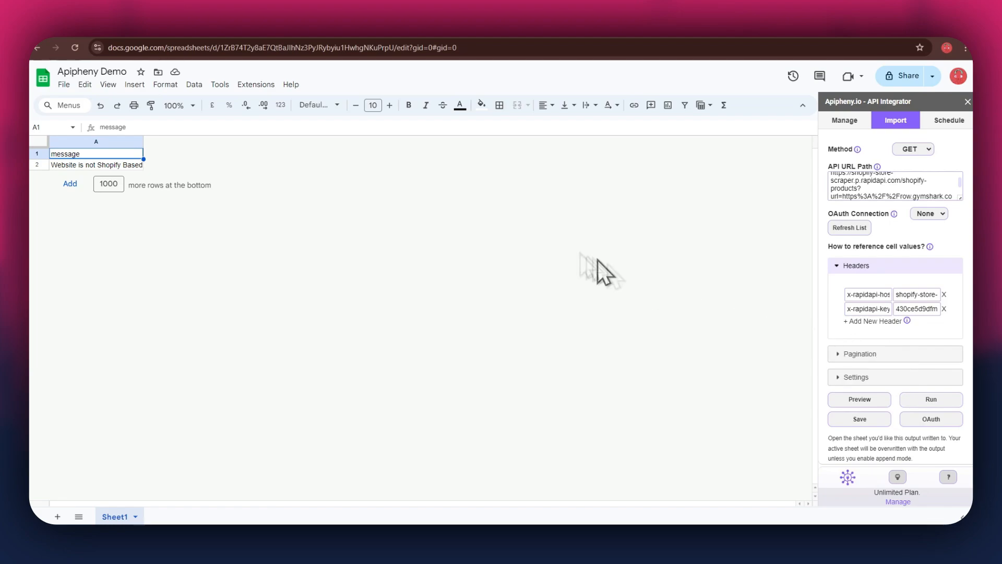
left_click(216, 36)
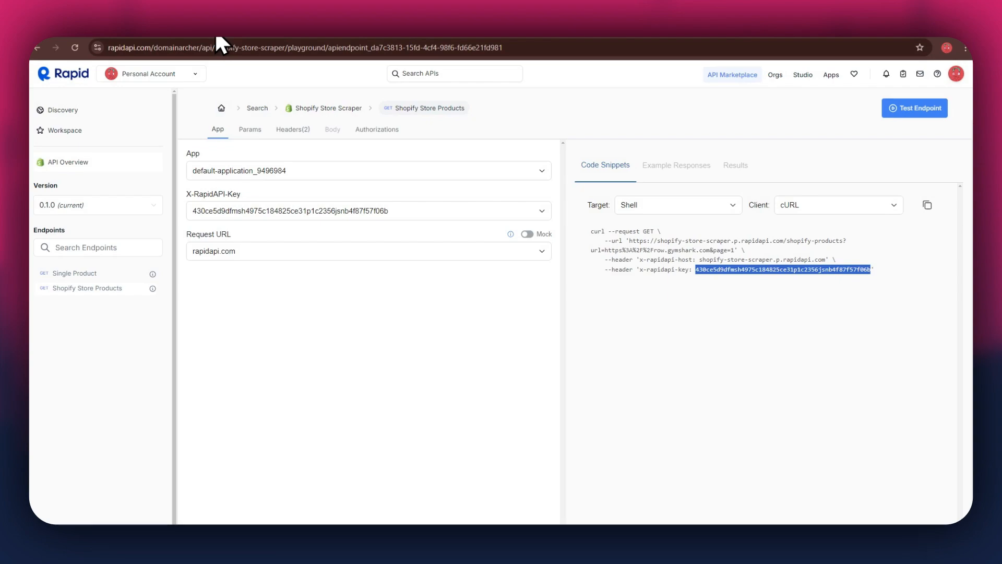
left_click(250, 131)
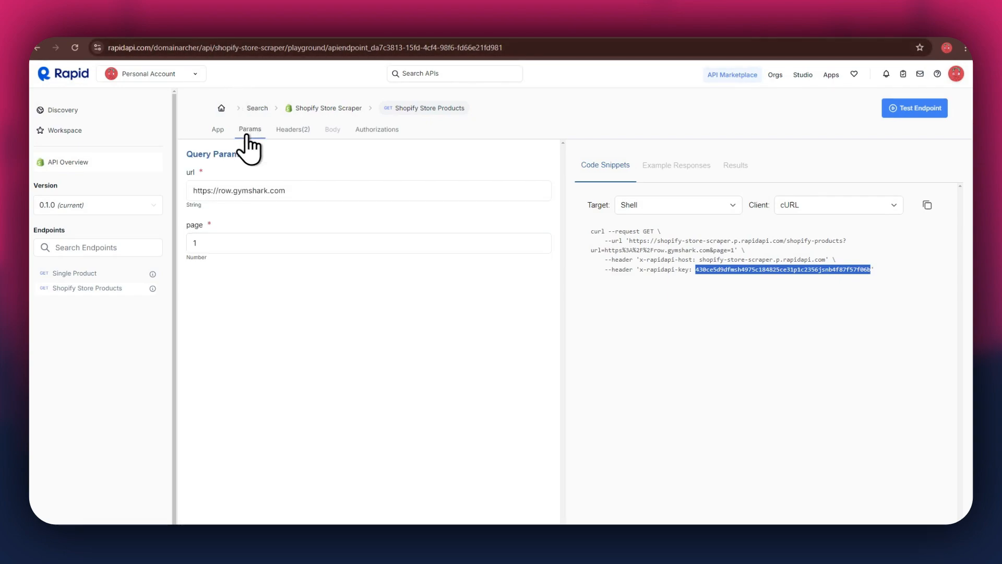
left_click_drag(267, 191, 218, 191)
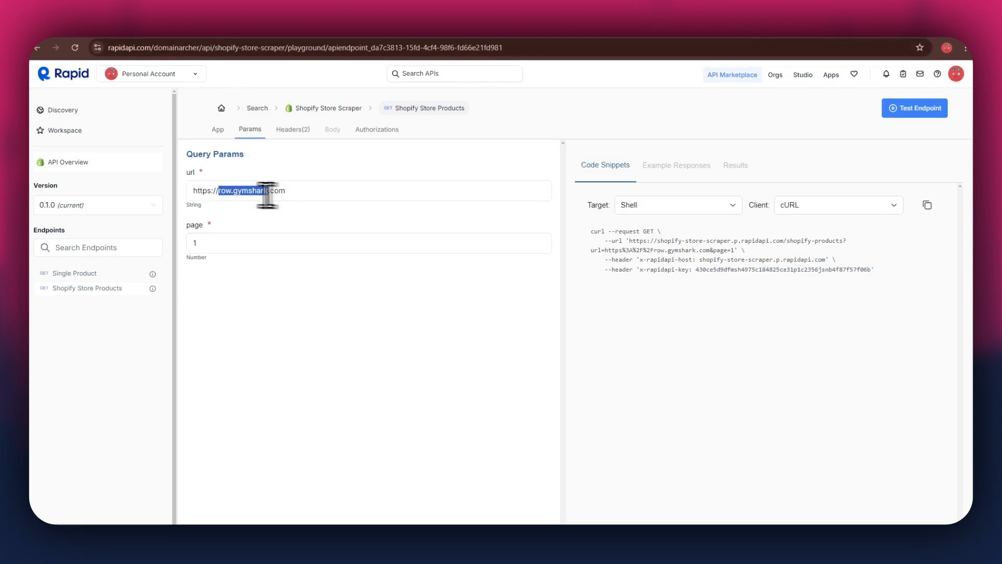
type("allbirds")
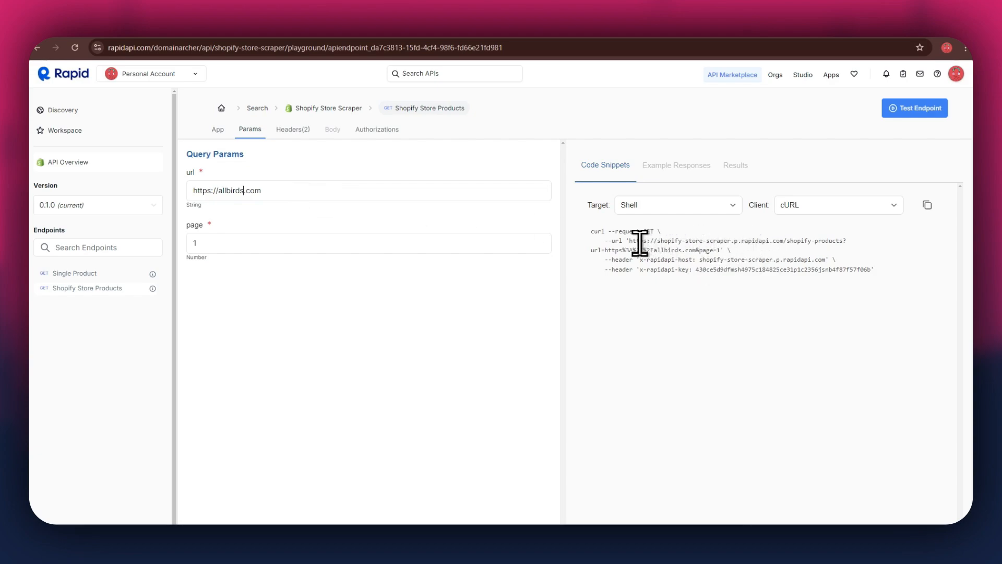
Step: Replace Apipheny's API URL Path in Google Sheets with the allbirds.com request URL copied from the RapidAPI cURL snippet
left_click_drag(629, 241, 716, 252)
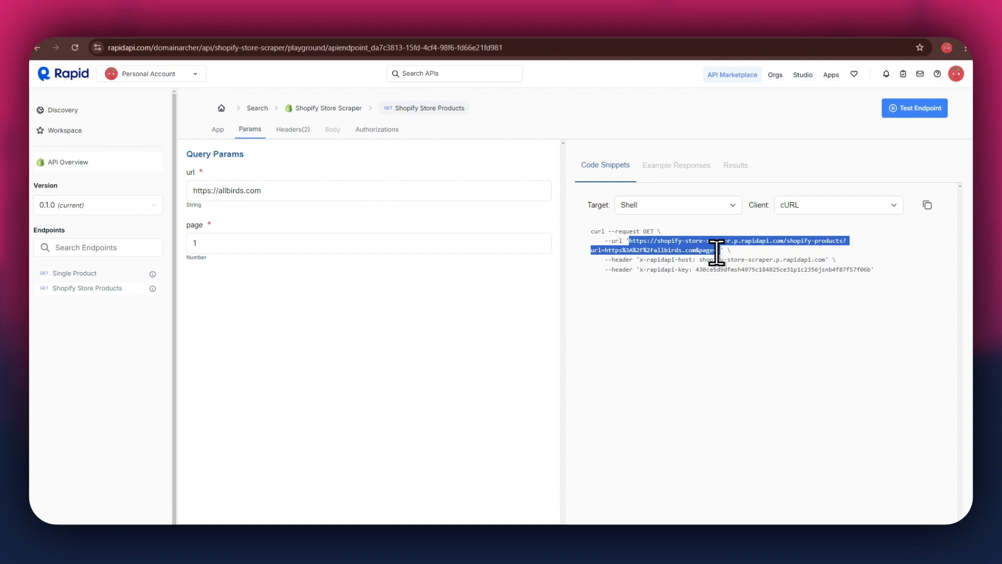
left_click(497, 41)
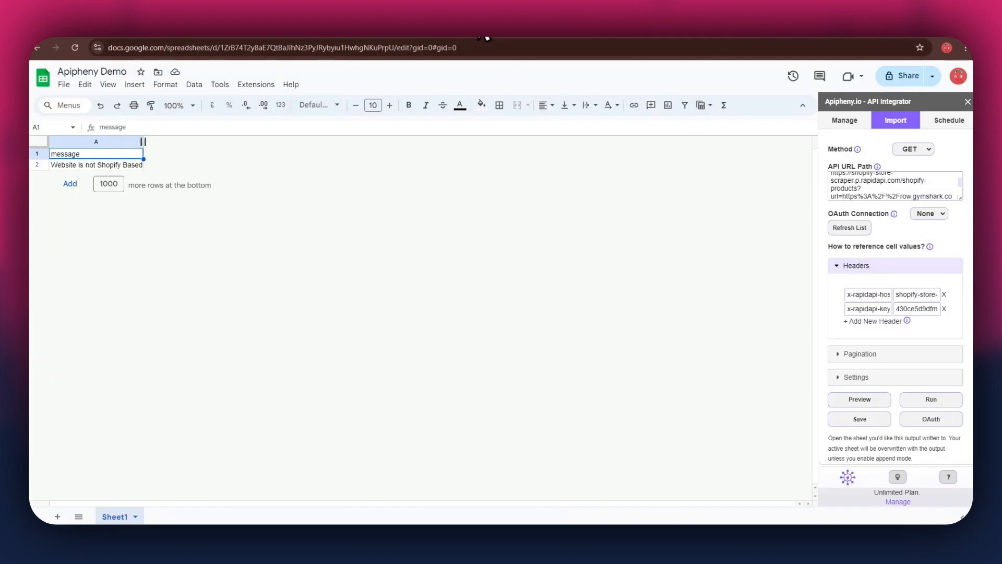
left_click(894, 185)
key("ctrl+a")
type("https://shopify-store-scraper.p.rapidapi.com/shopify-products?url=https%3A%2F%2Fallbirds.com&page=1")
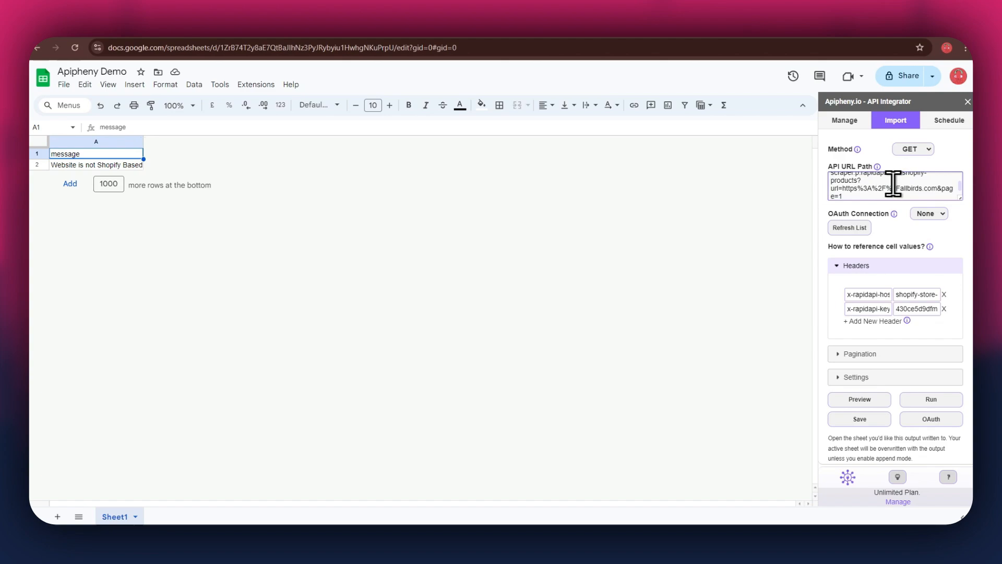
Step: Run the Apipheny request to overwrite Sheet1 with the allbirds.com product data, and look through the imported rows and columns
left_click(933, 397)
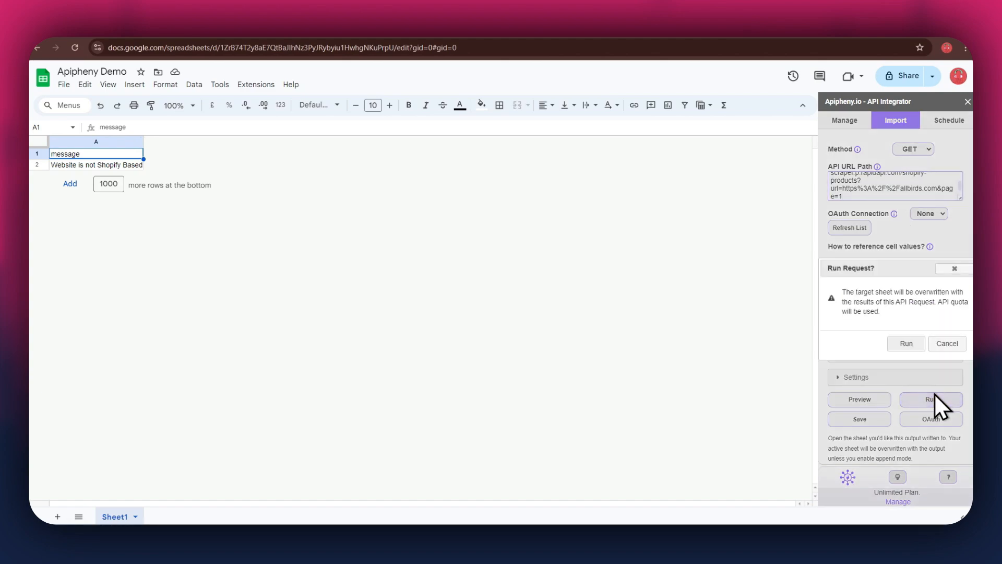
left_click(911, 343)
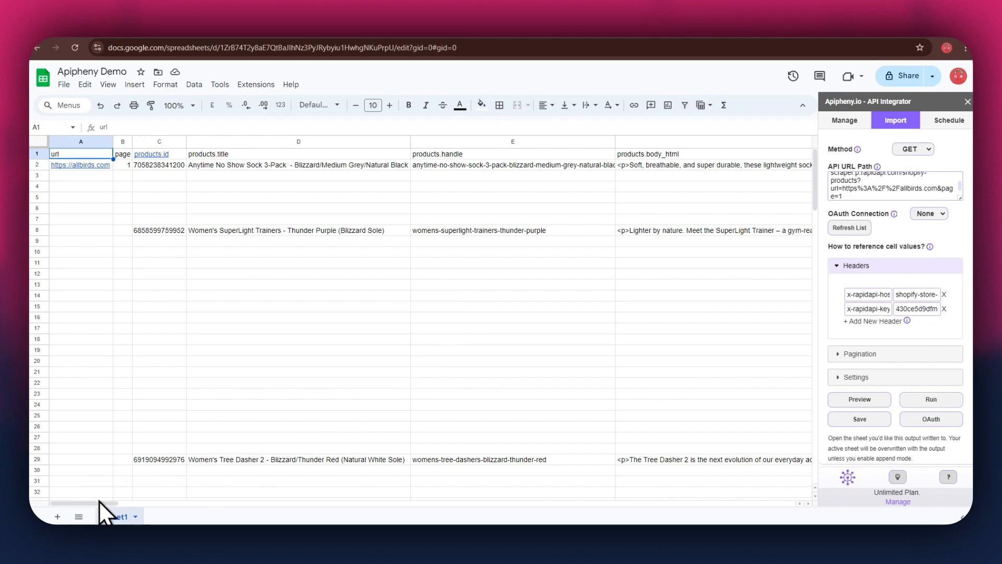
left_click_drag(99, 500, 184, 504)
scroll(386, 403, "down", 2)
scroll(344, 423, "down", 2)
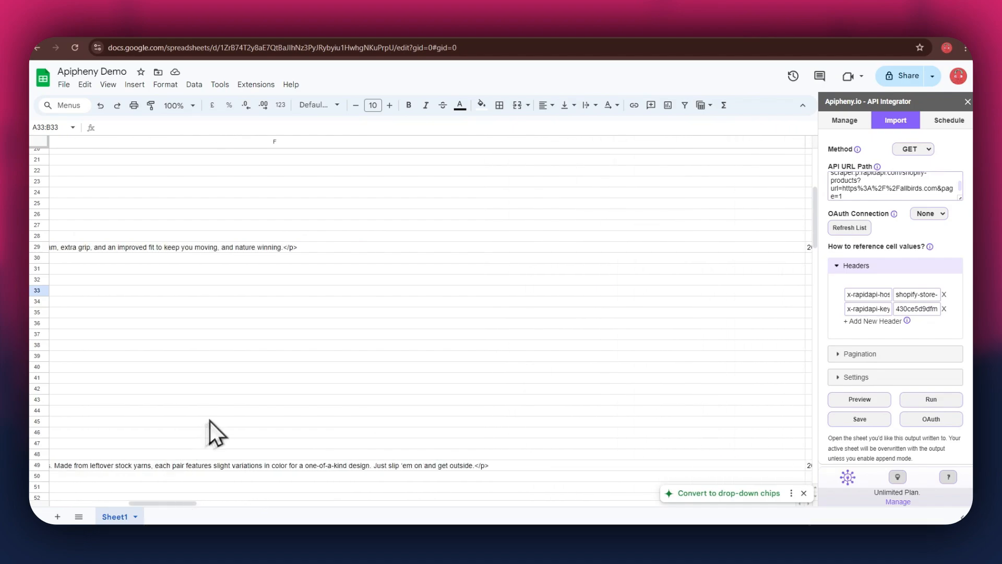
scroll(219, 416, "down", 3)
scroll(220, 415, "up", 3)
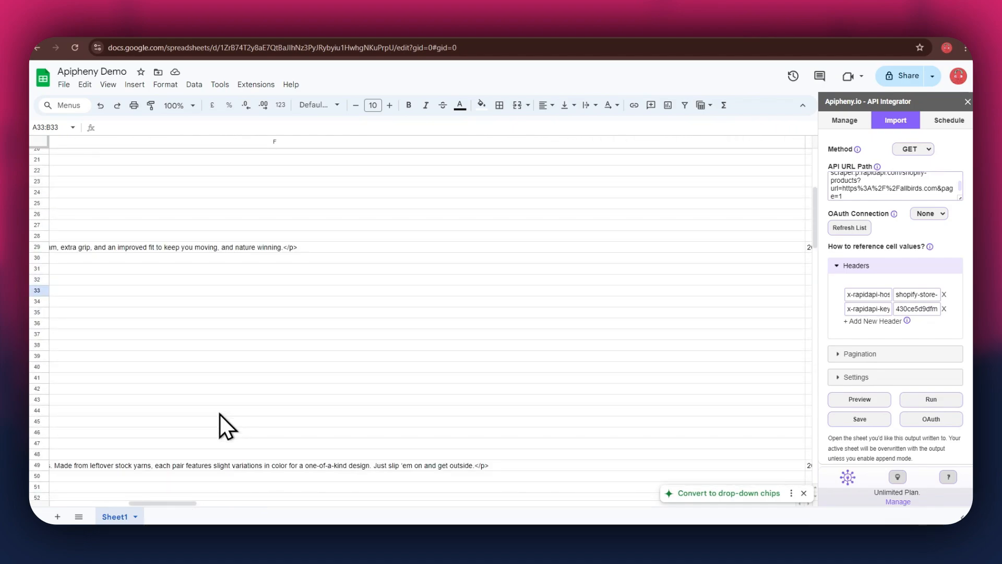